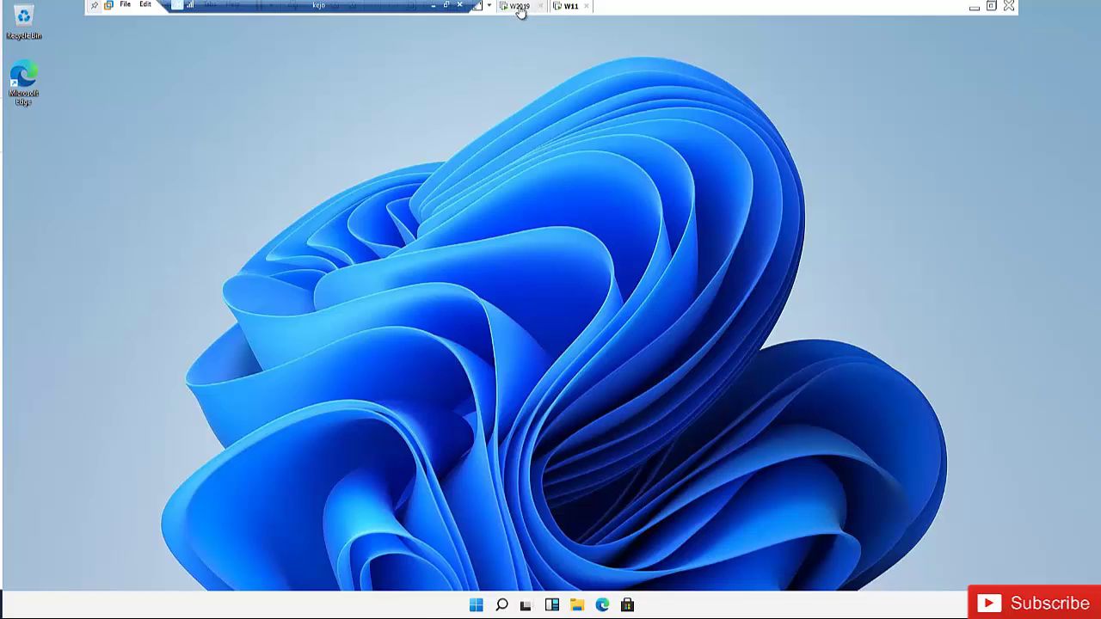
Step: On the Server 2019 VM, check its IP and list the kelvglobal.com domain controllers (DOM001)
left_click(520, 7)
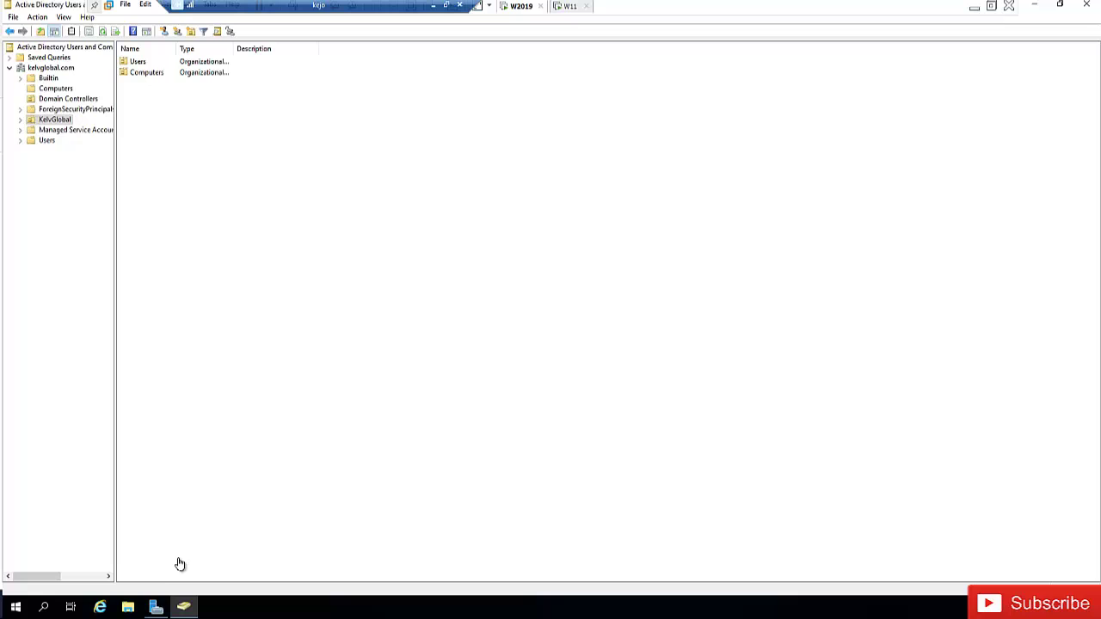
left_click(155, 608)
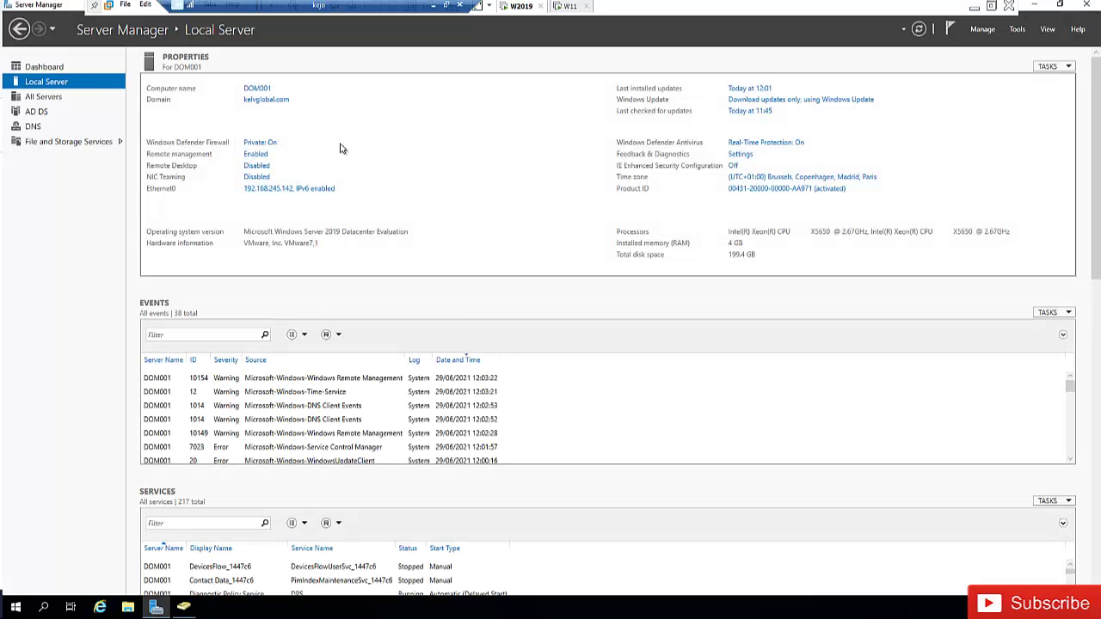
left_click(184, 608)
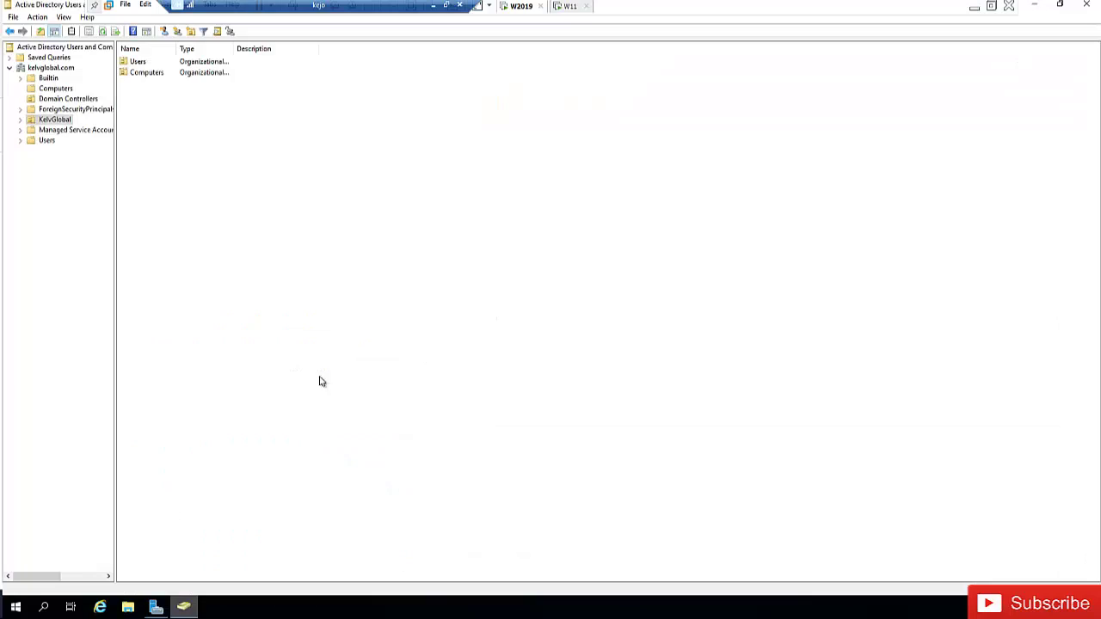
left_click(57, 89)
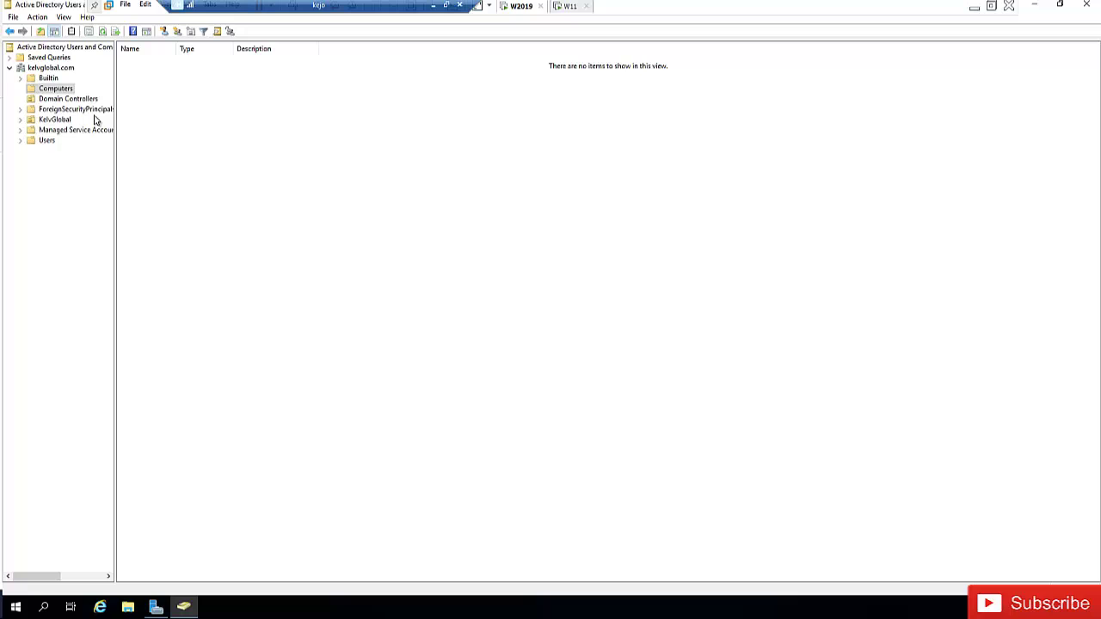
left_click(66, 99)
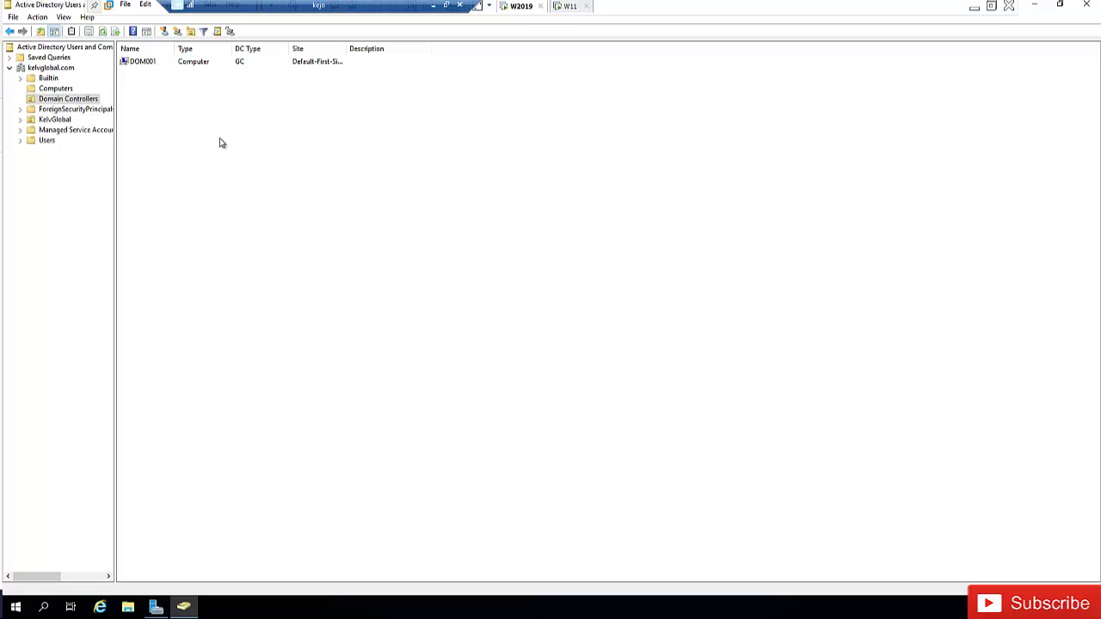
Step: On the Windows 11 VM, ping the server at 192.168.245.142 from Command Prompt (cmd)
left_click(566, 7)
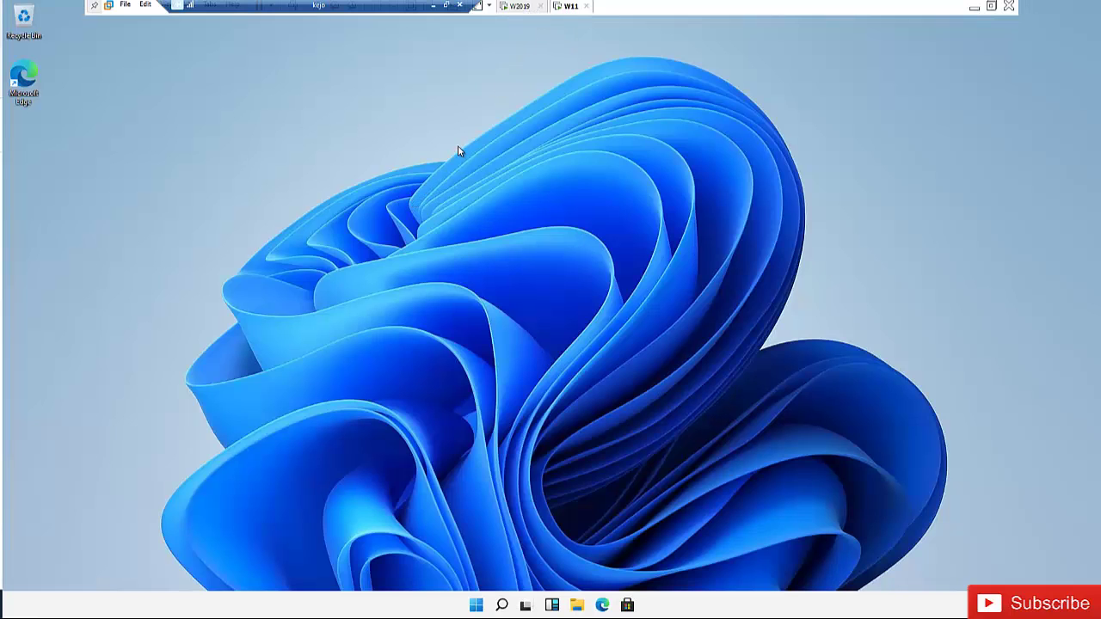
key("Num_Lock")
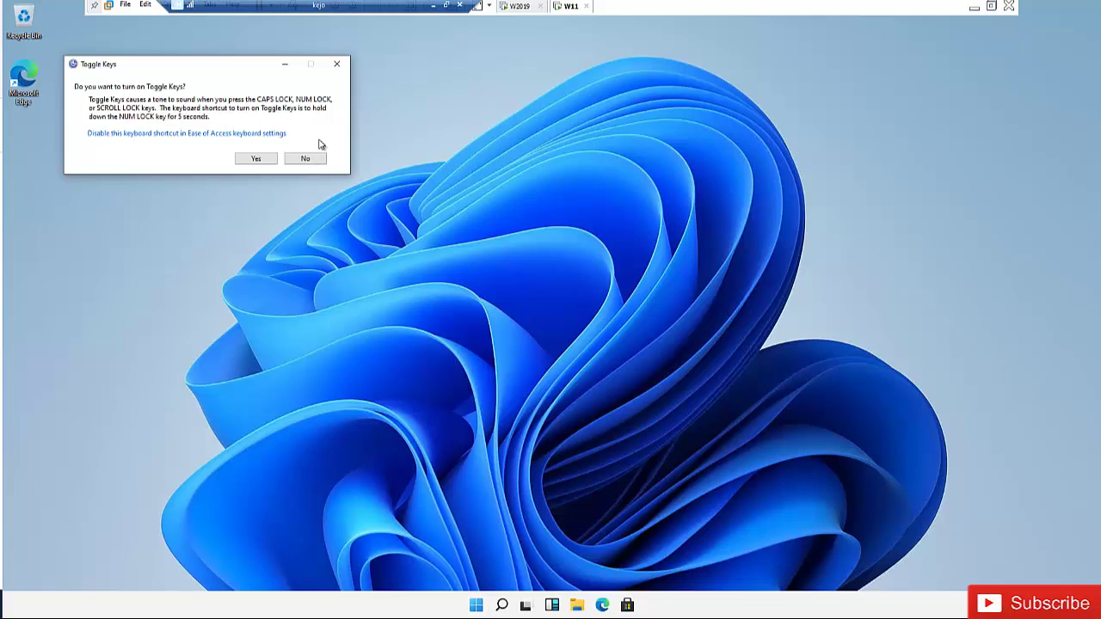
left_click(336, 64)
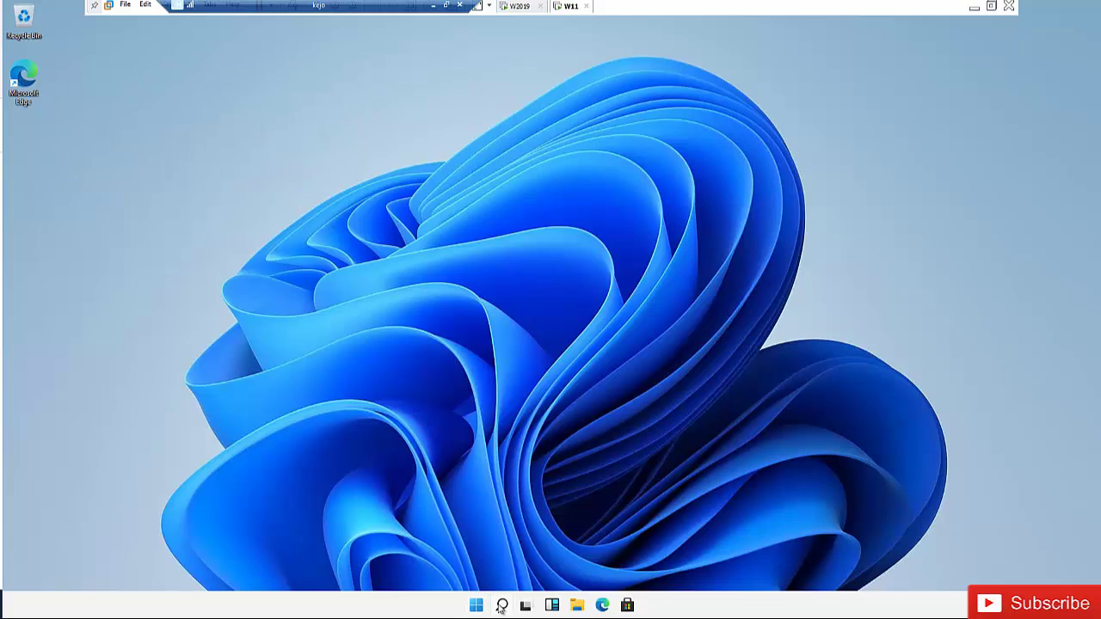
left_click(501, 606)
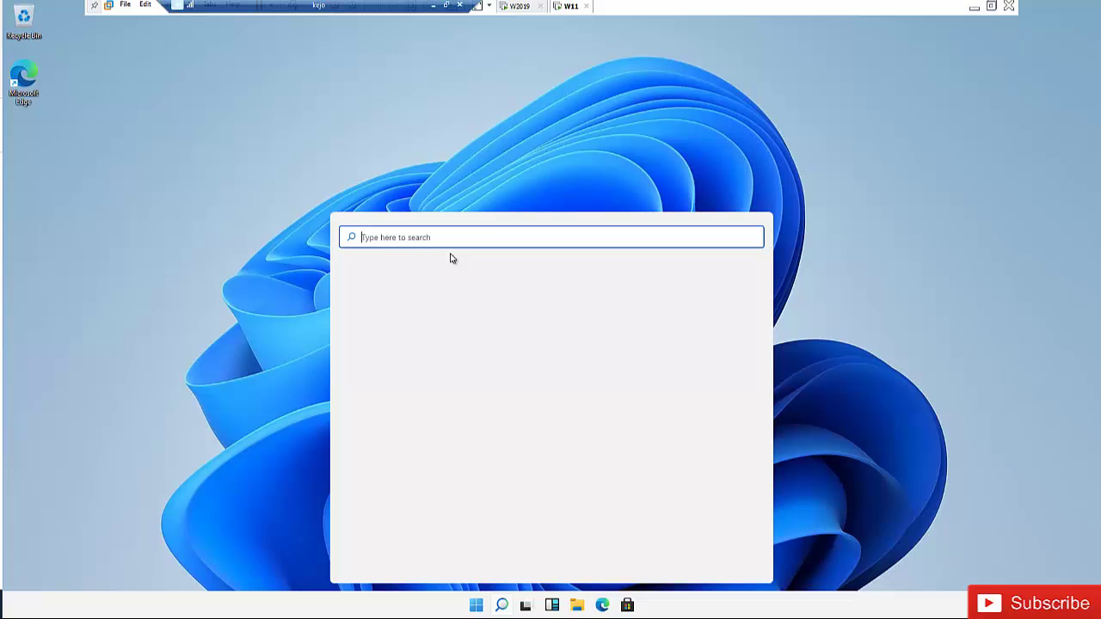
type("cmd")
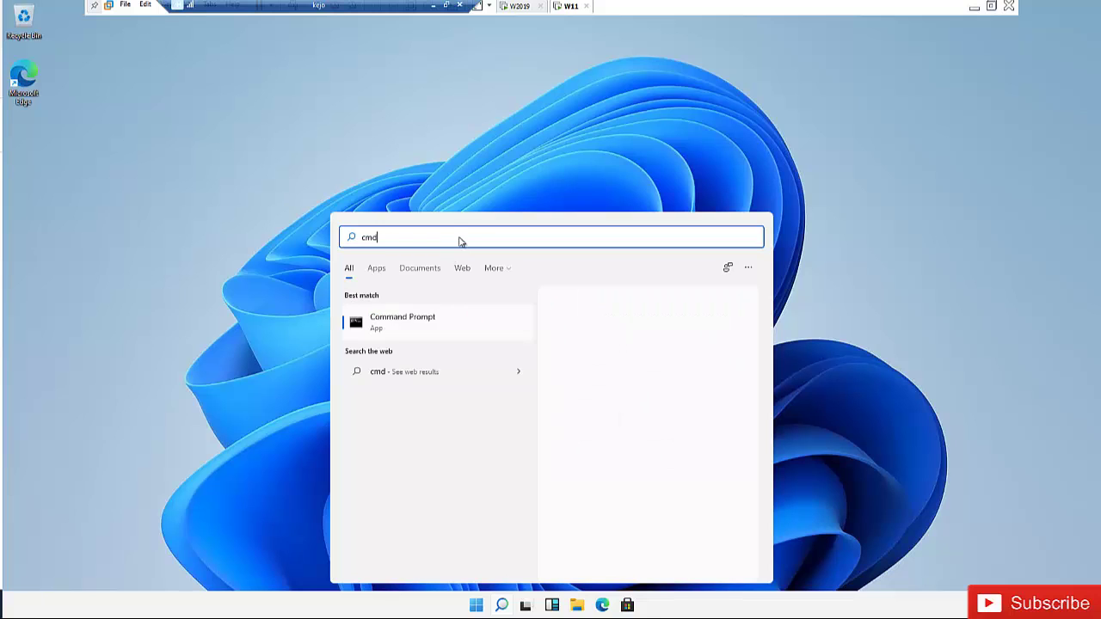
key("Return")
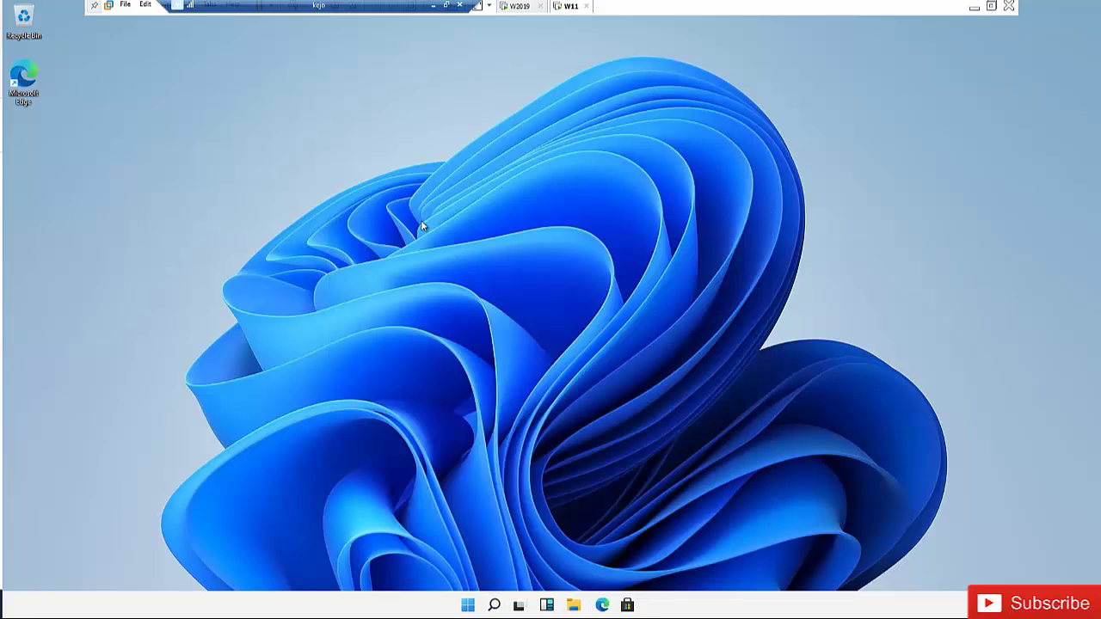
left_click(411, 219)
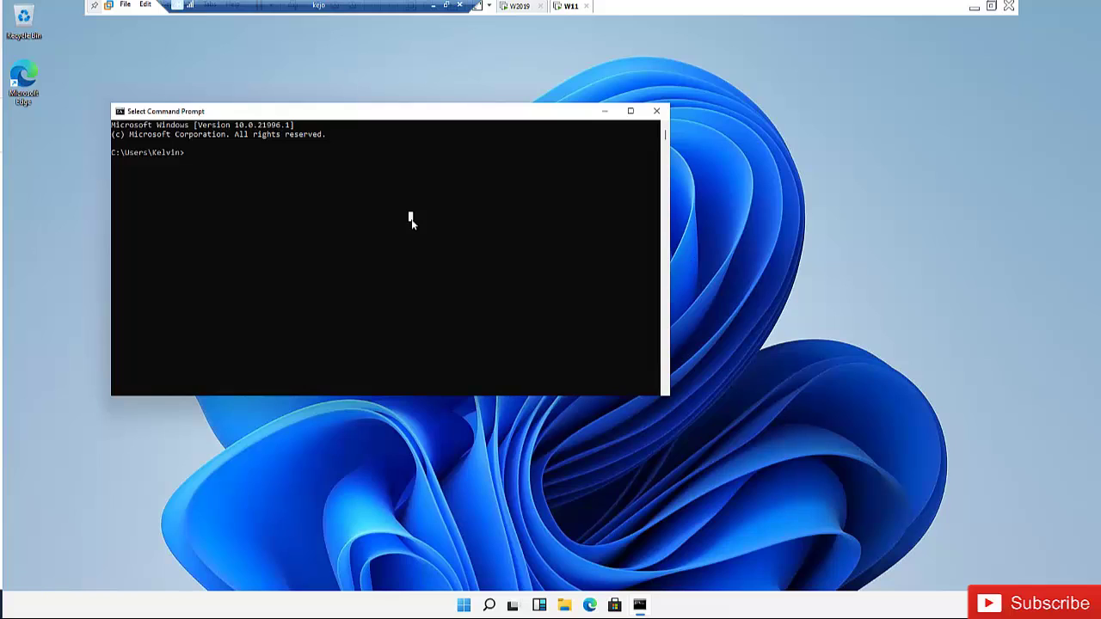
type("ping 192.168.245")
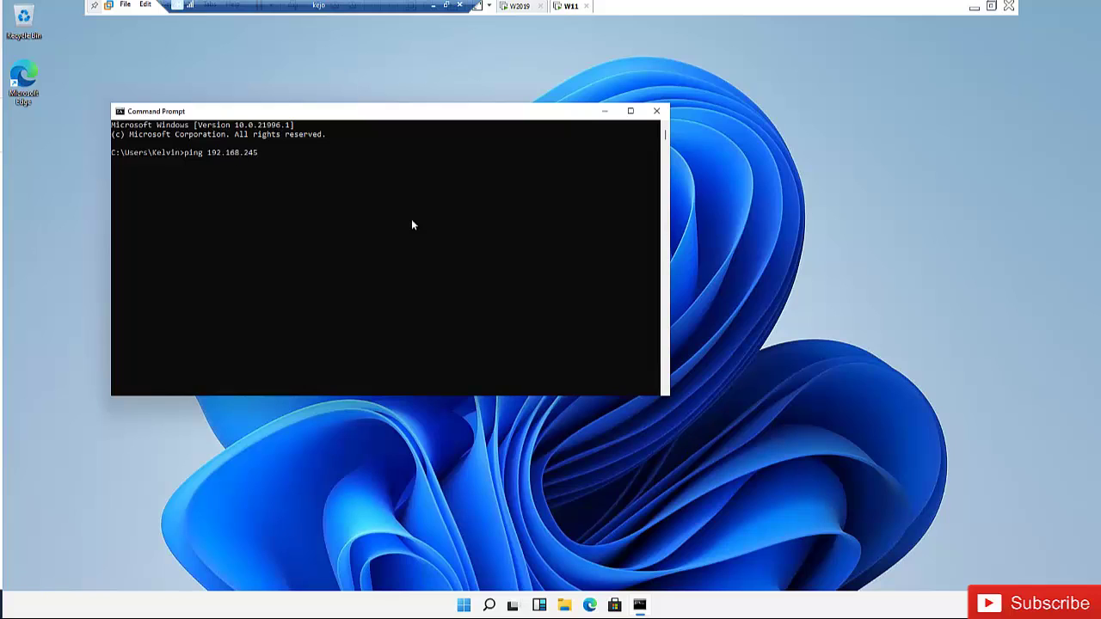
type(".142")
key("Return")
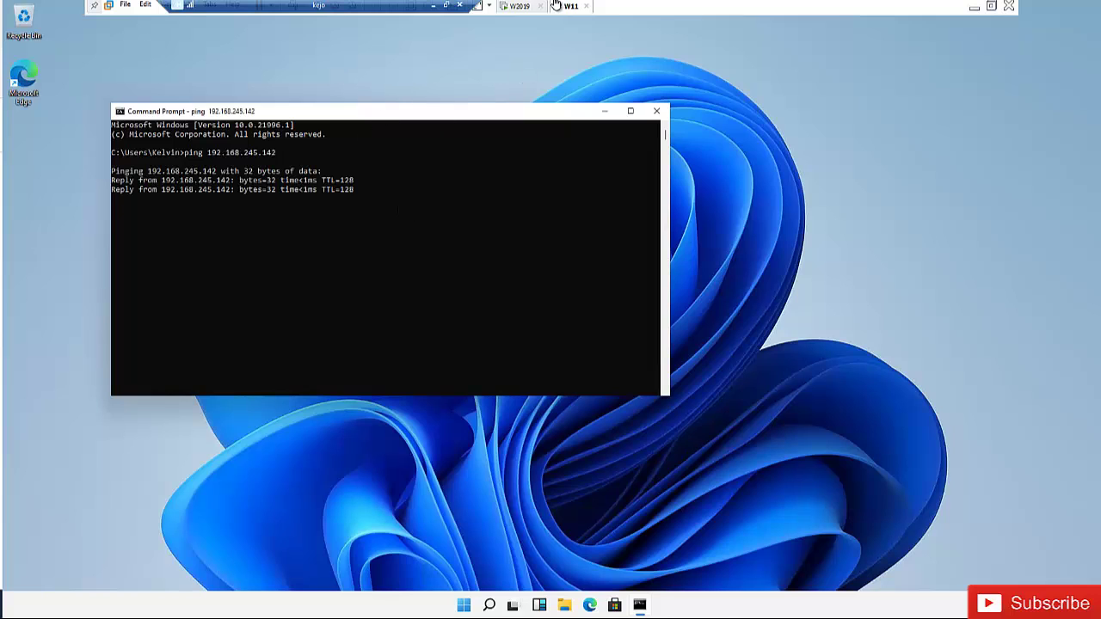
Step: Recheck the server's local properties, then close Command Prompt on Windows 11
left_click(516, 7)
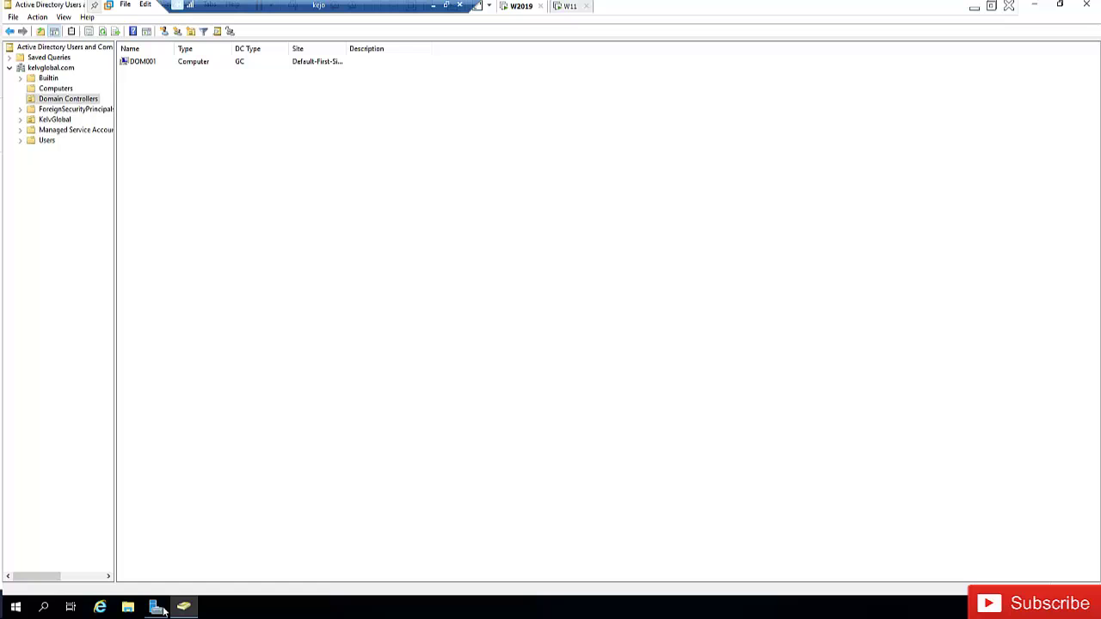
left_click(156, 607)
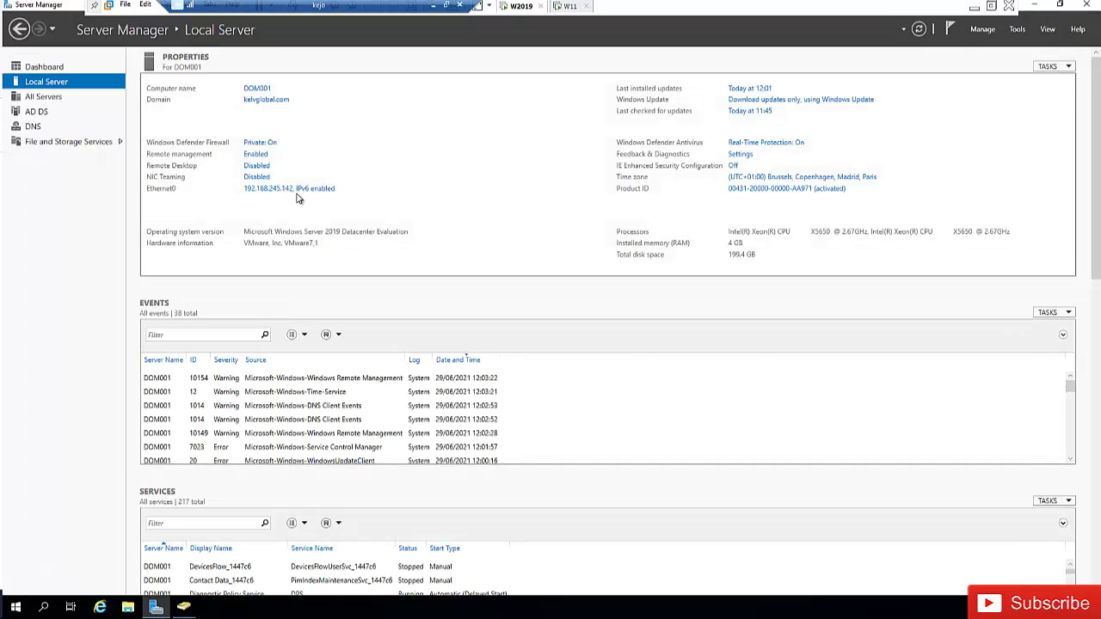
left_click(565, 10)
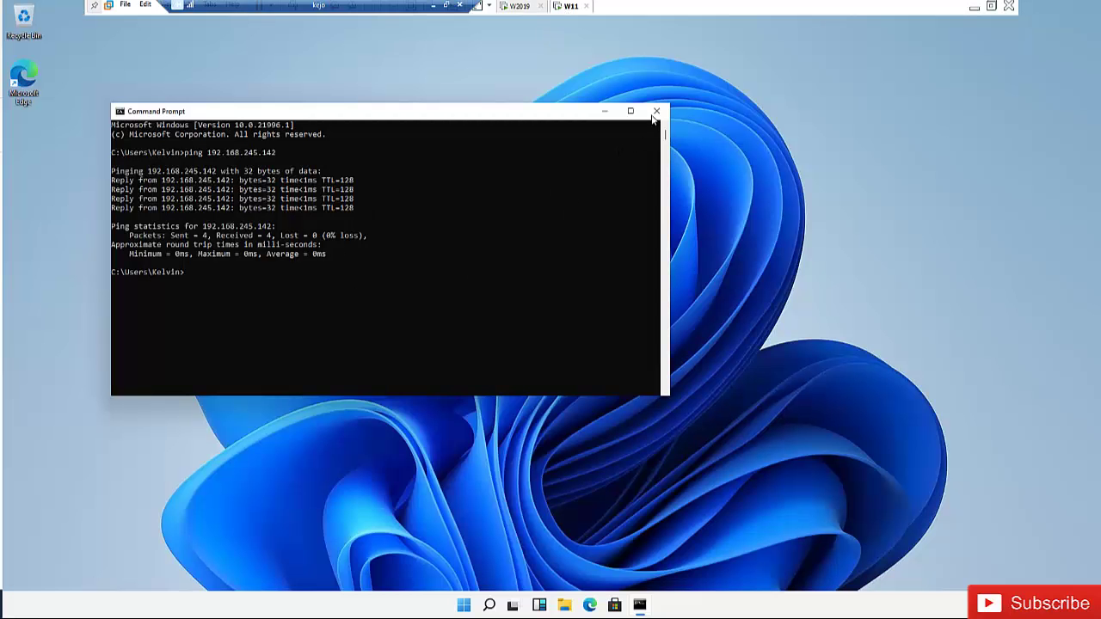
left_click(654, 113)
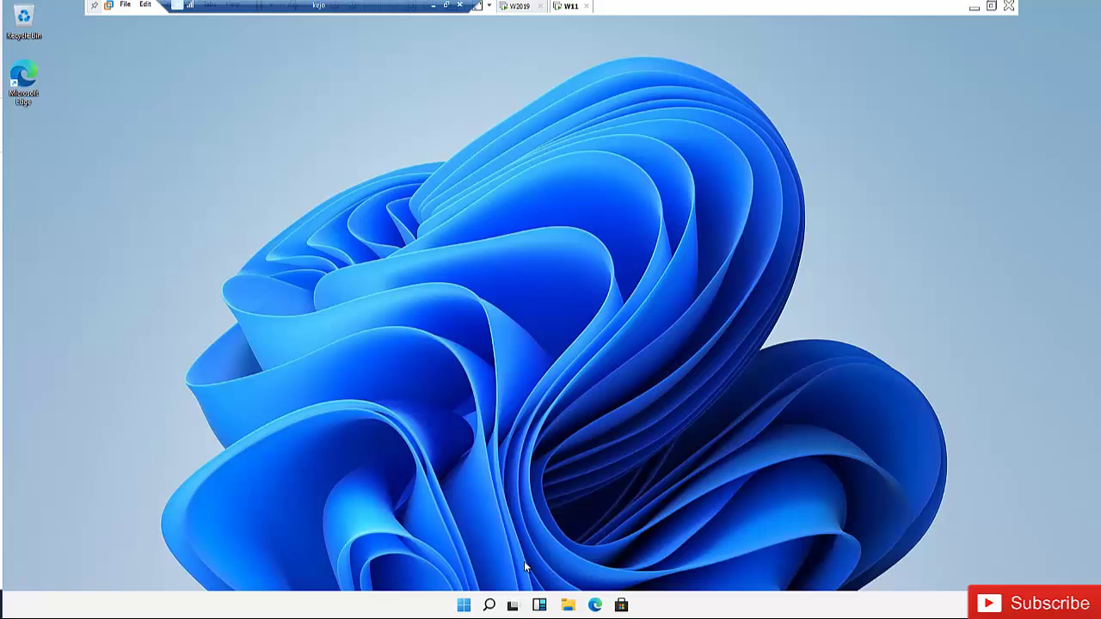
Step: Open the About page under System in a maximized Windows Settings window
left_click(478, 605)
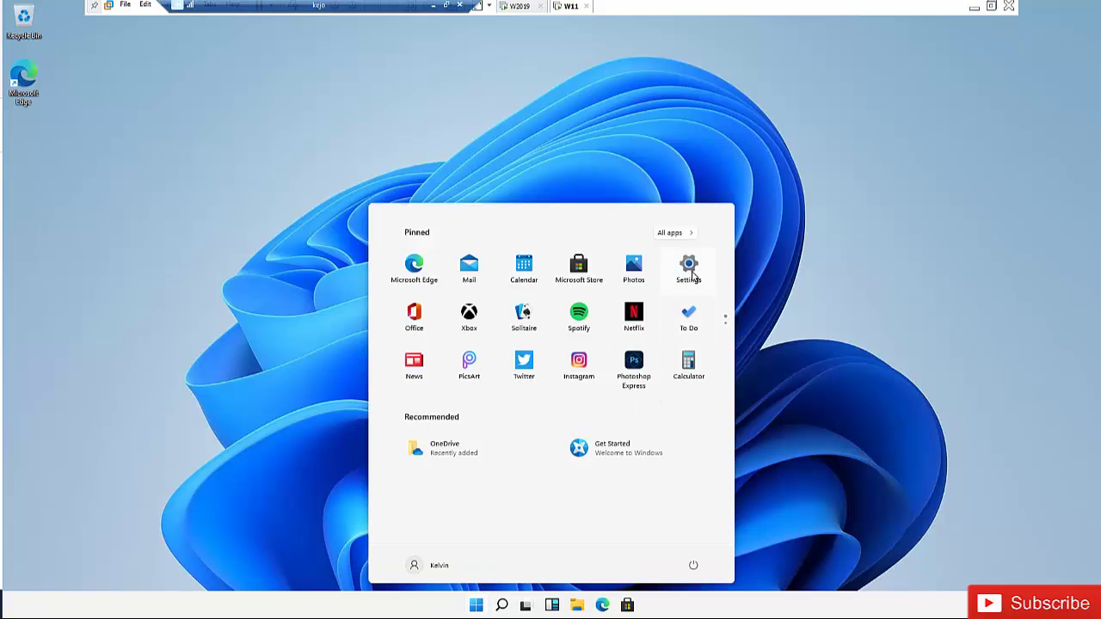
left_click(690, 280)
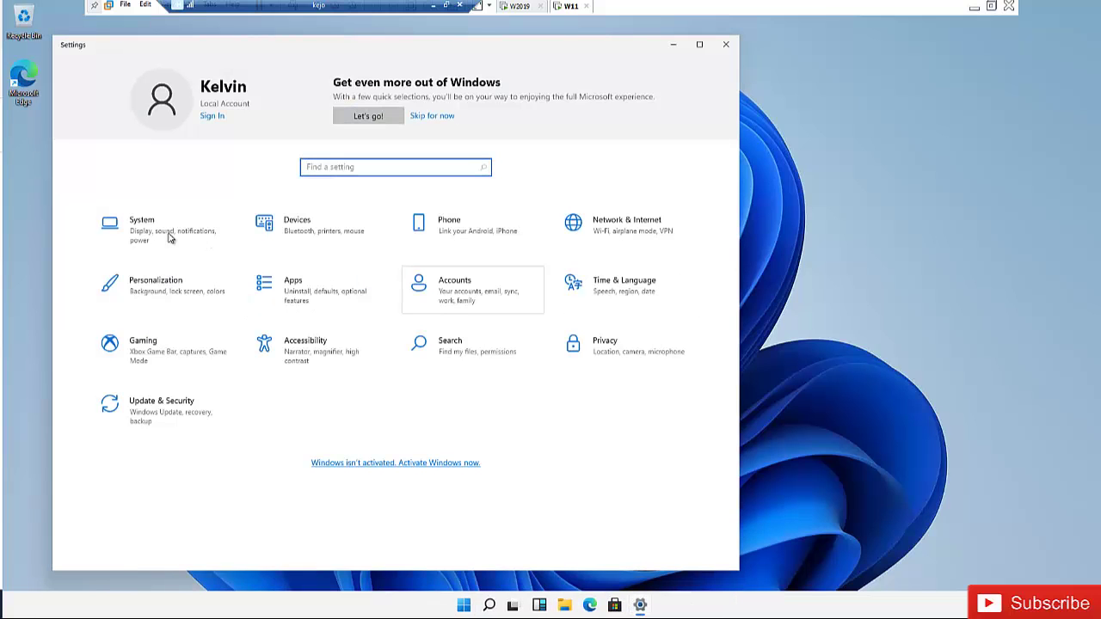
left_click(188, 225)
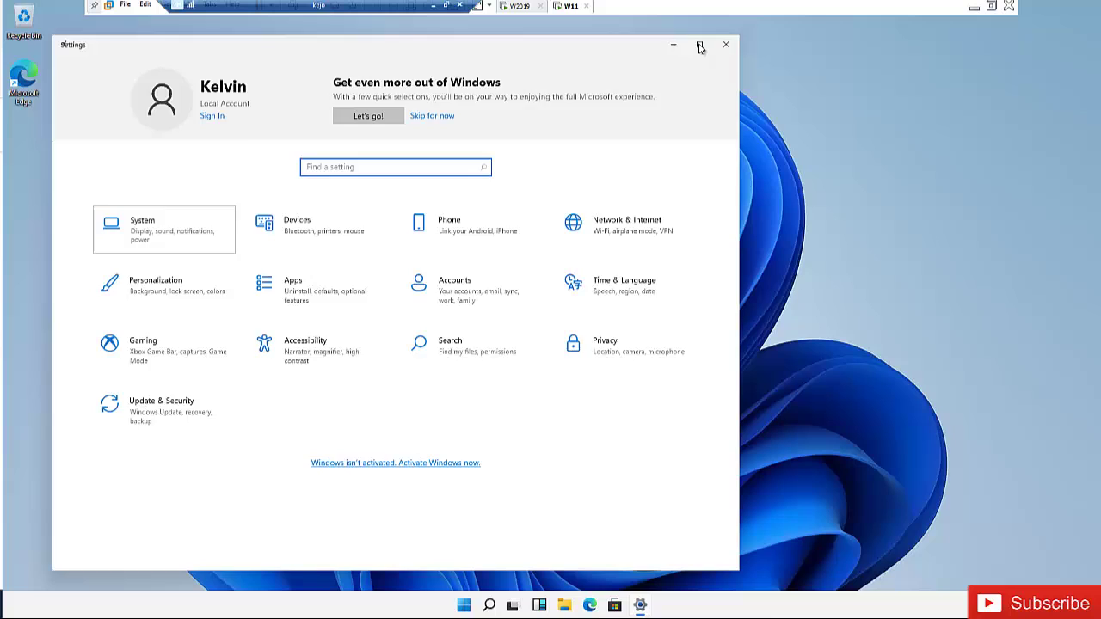
left_click(699, 44)
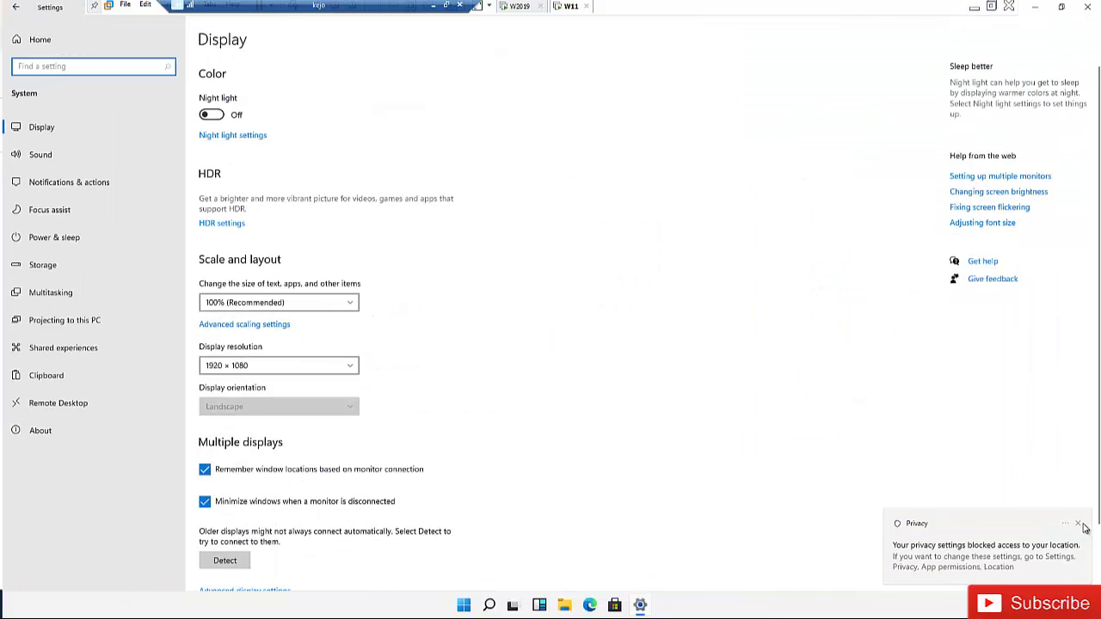
left_click(1078, 524)
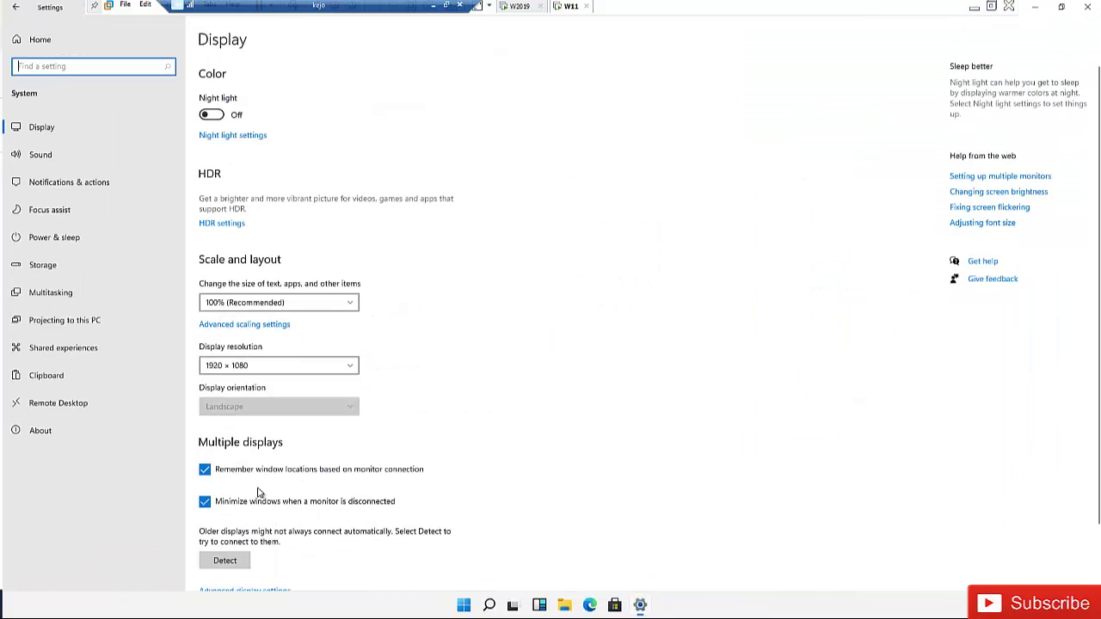
left_click(49, 435)
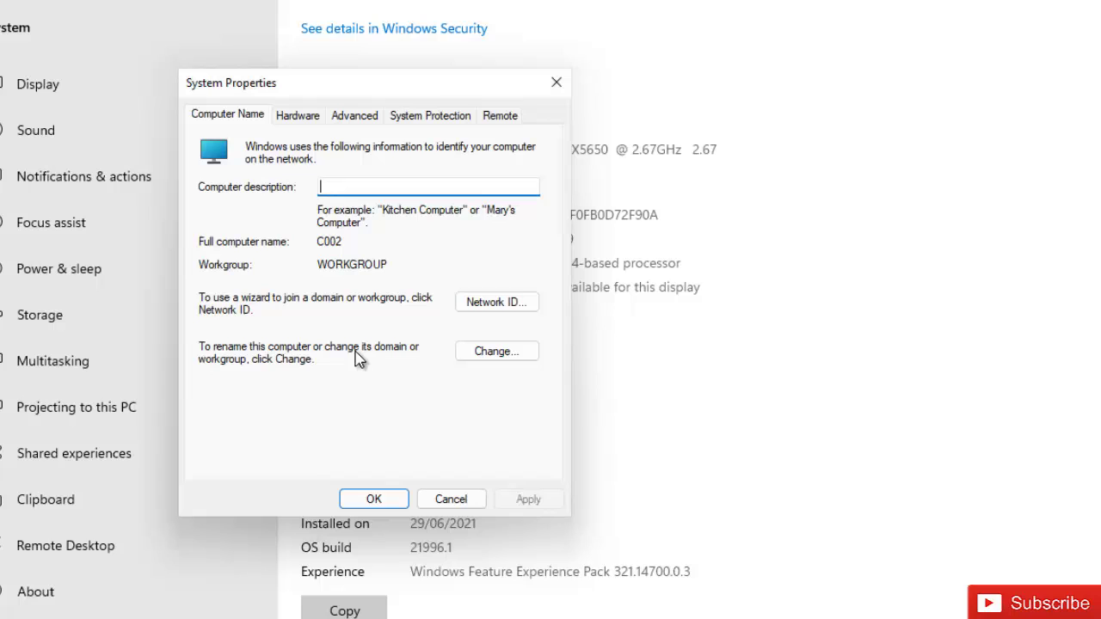
Step: Change C002's membership from workgroup to the domain kelvglobal.com and submit it
left_click(499, 353)
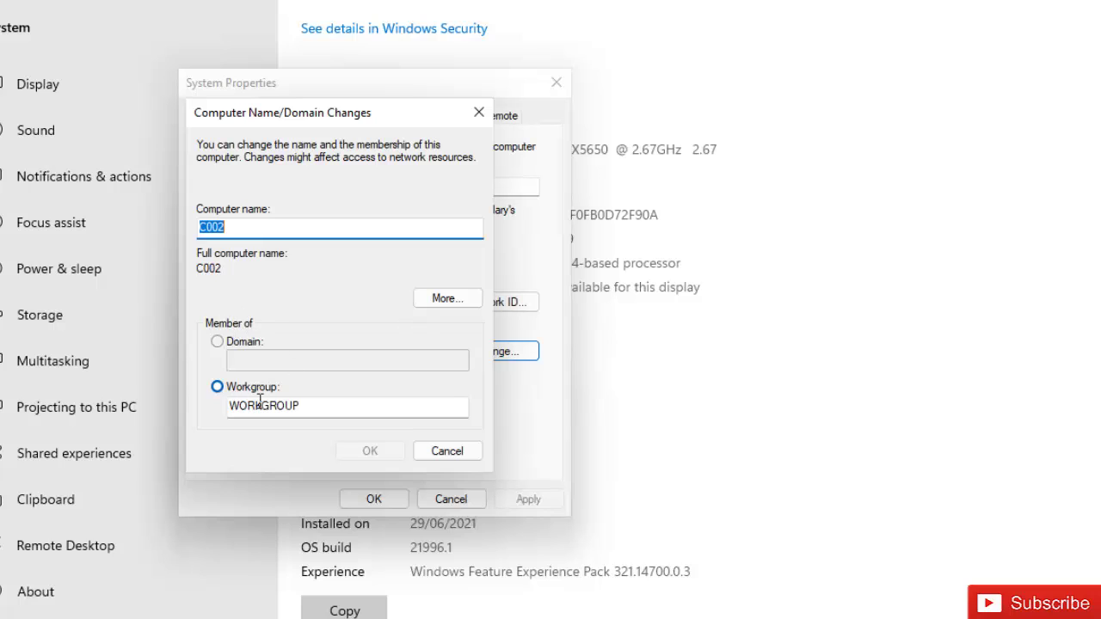
left_click(244, 343)
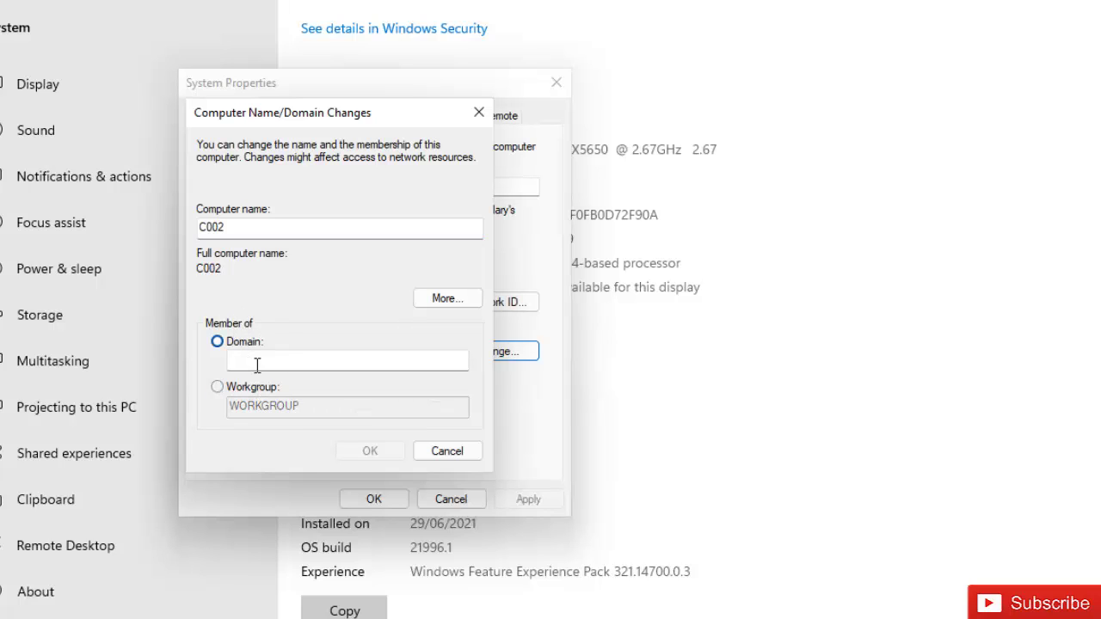
left_click(257, 364)
type("kelvglobal")
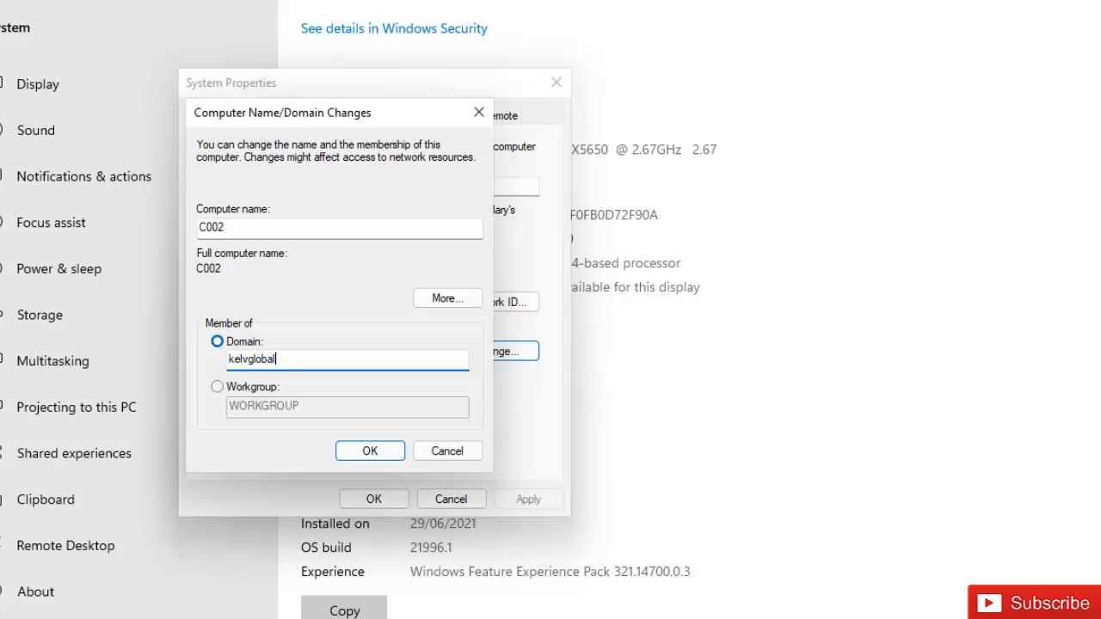
type(".com")
left_click(372, 446)
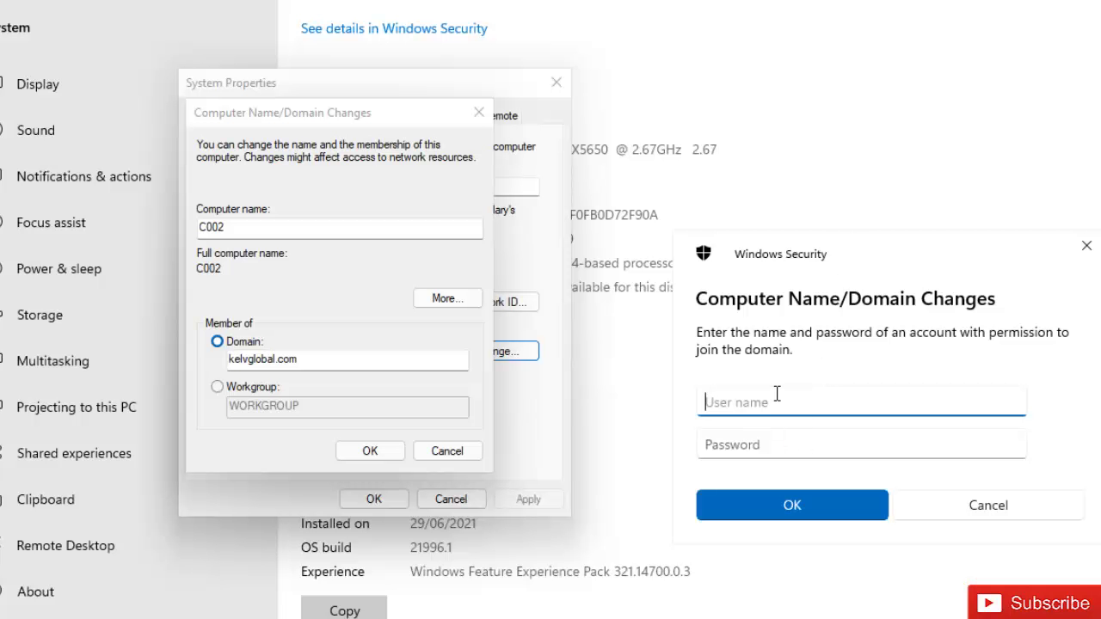
Step: Authenticate the domain join with the domain account's user name and password
type("kelvin.johnson")
key("Tab")
type("pass")
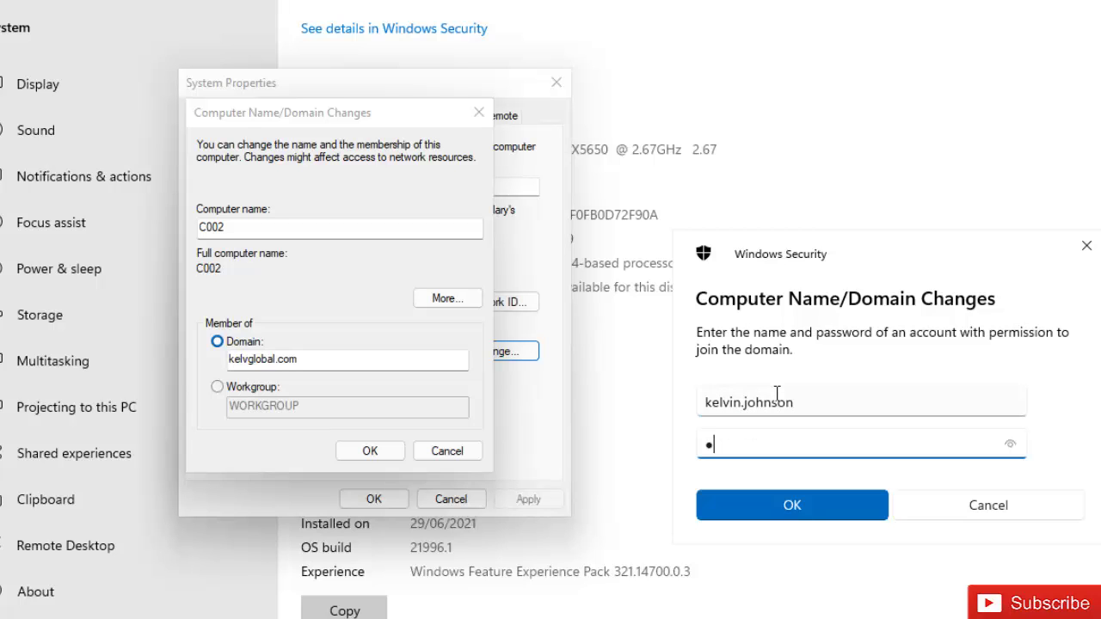
type("word1")
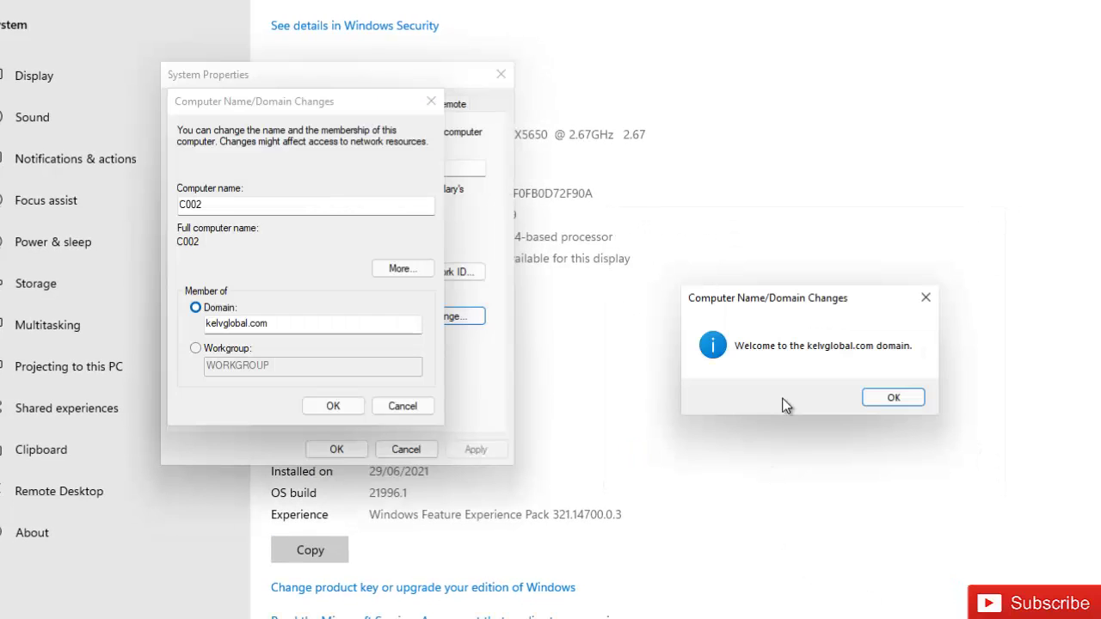
Step: Acknowledge the kelvglobal.com welcome and restart notices, then close System Properties
left_click(890, 398)
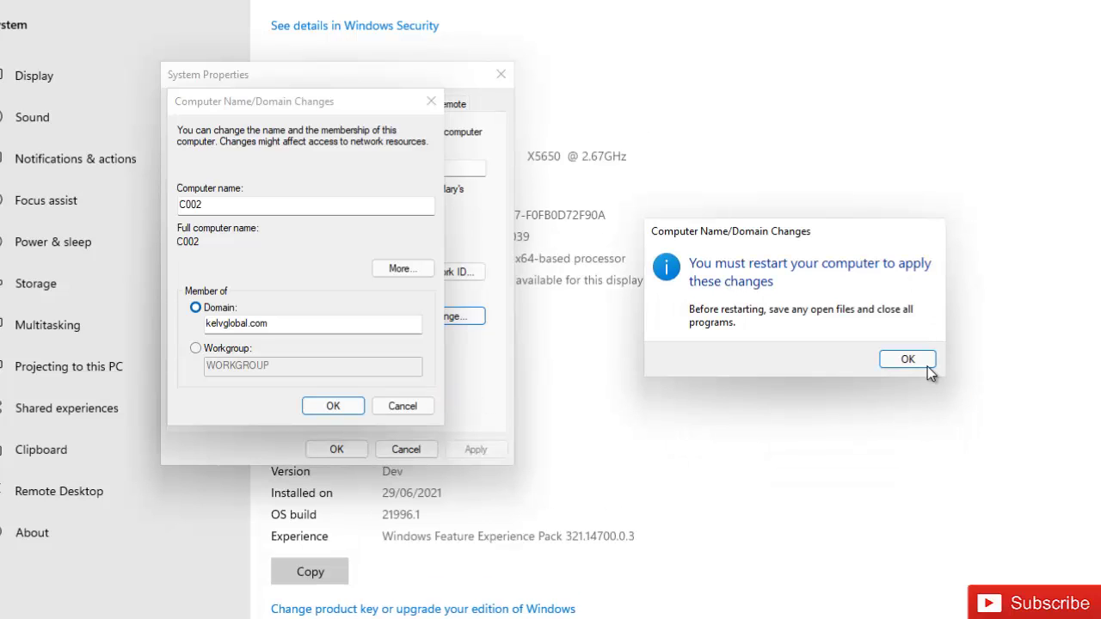
left_click(918, 364)
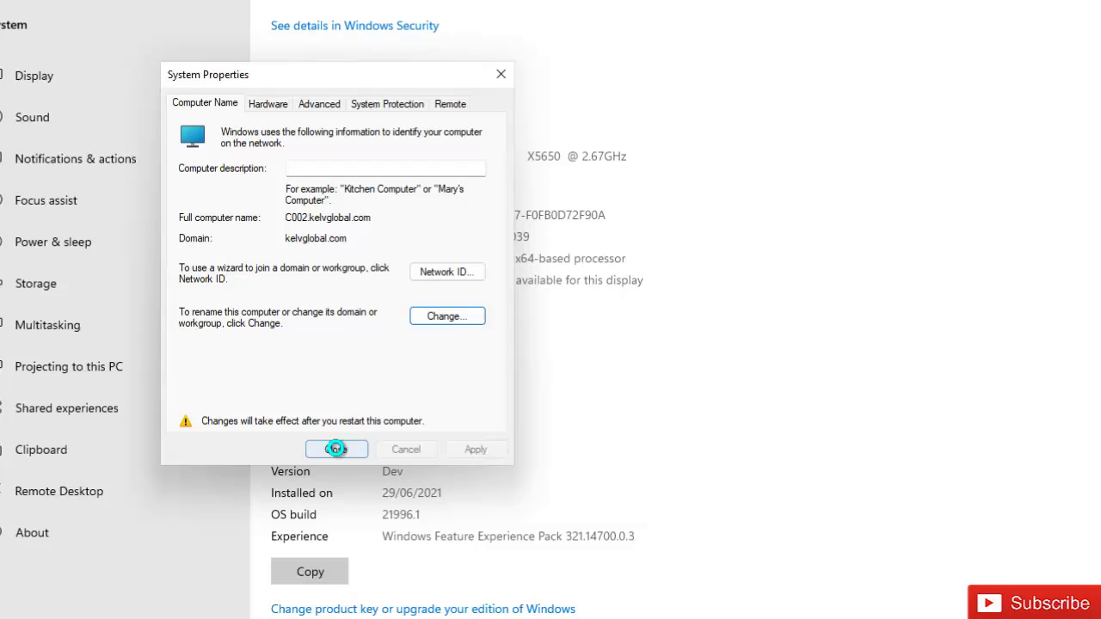
left_click(336, 448)
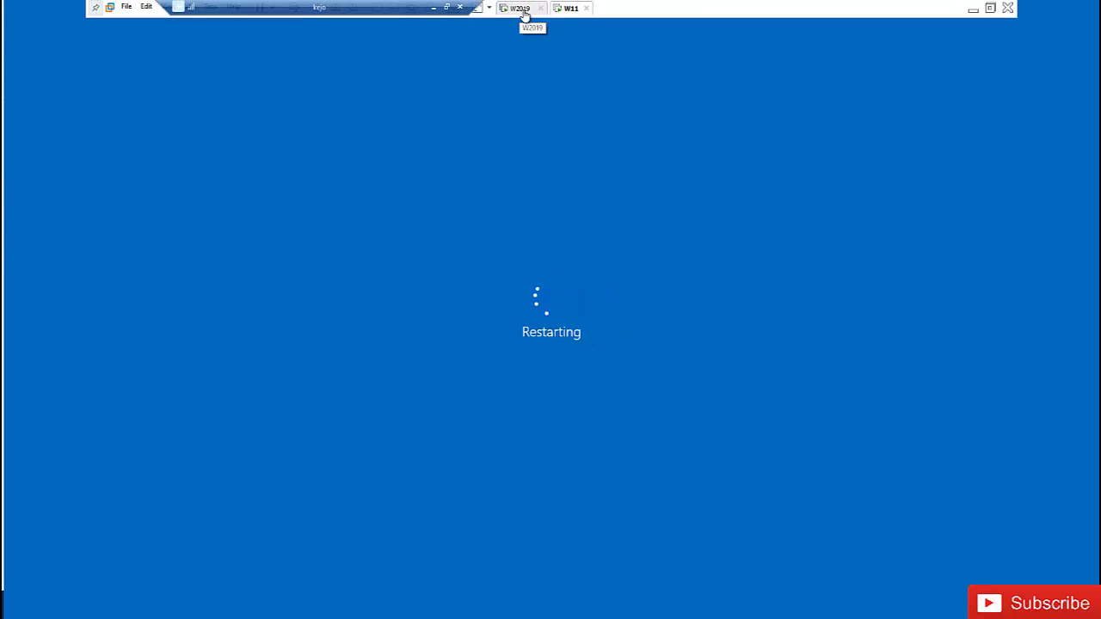
Step: On the domain controller, refresh the Computers container in Active Directory Users and Computers to reveal C002
left_click(521, 8)
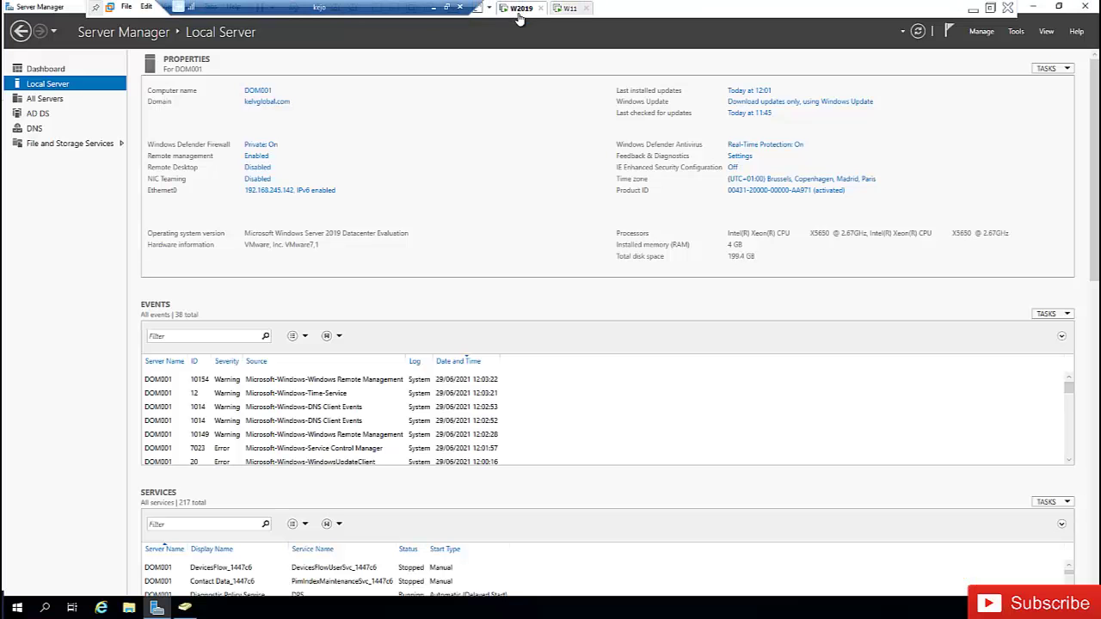
left_click(184, 608)
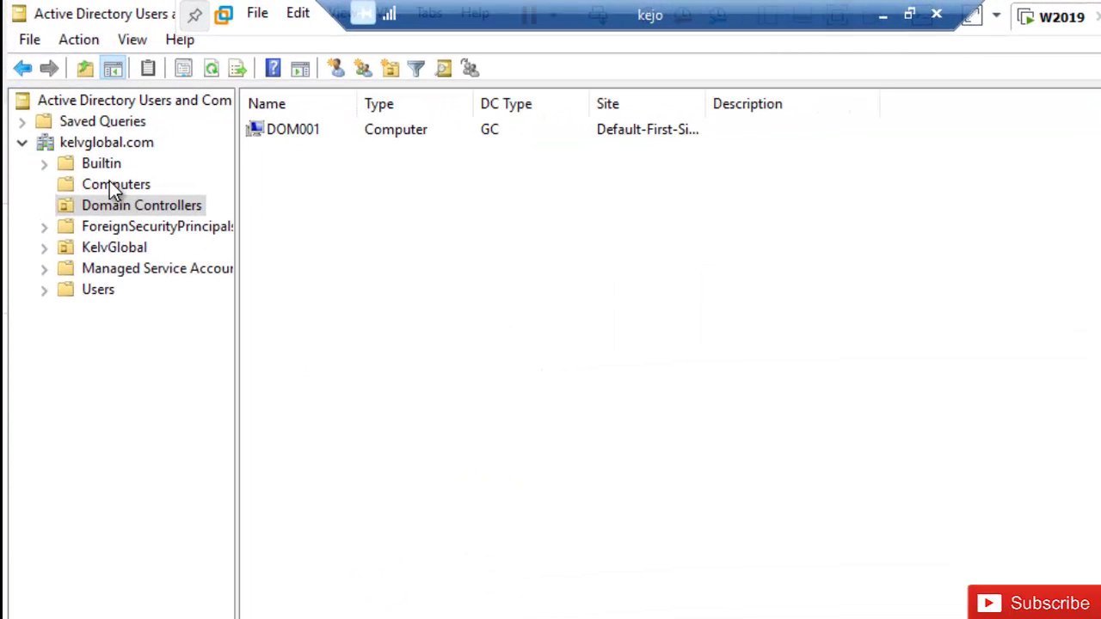
left_click(112, 186)
left_click(215, 70)
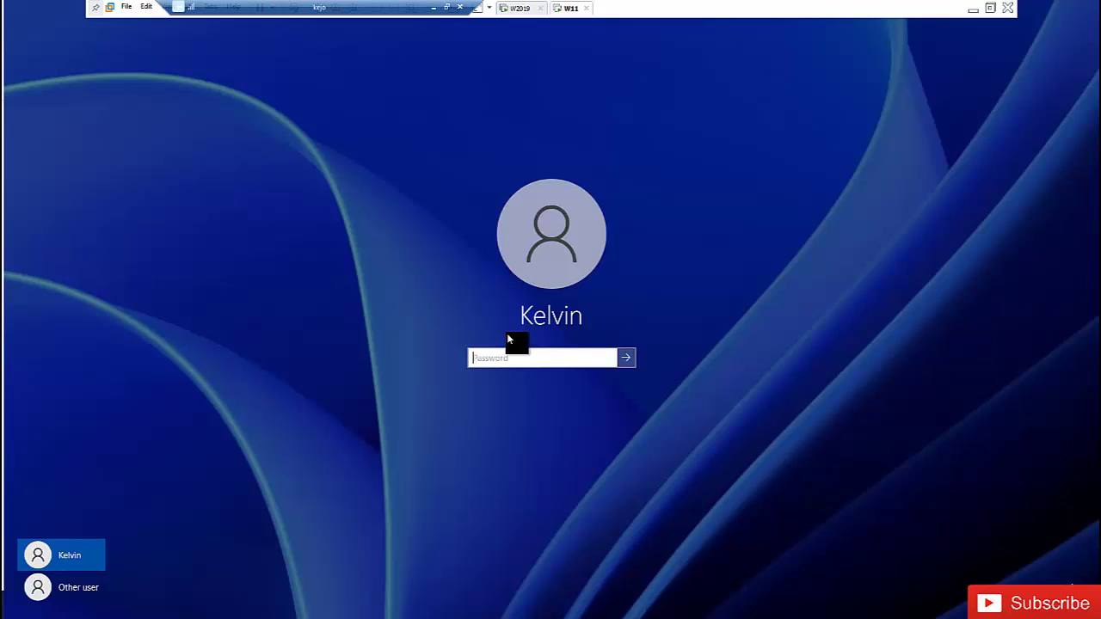
Step: Sign in as Other user with the KELVGLOBAL domain account's user name and password
left_click(86, 590)
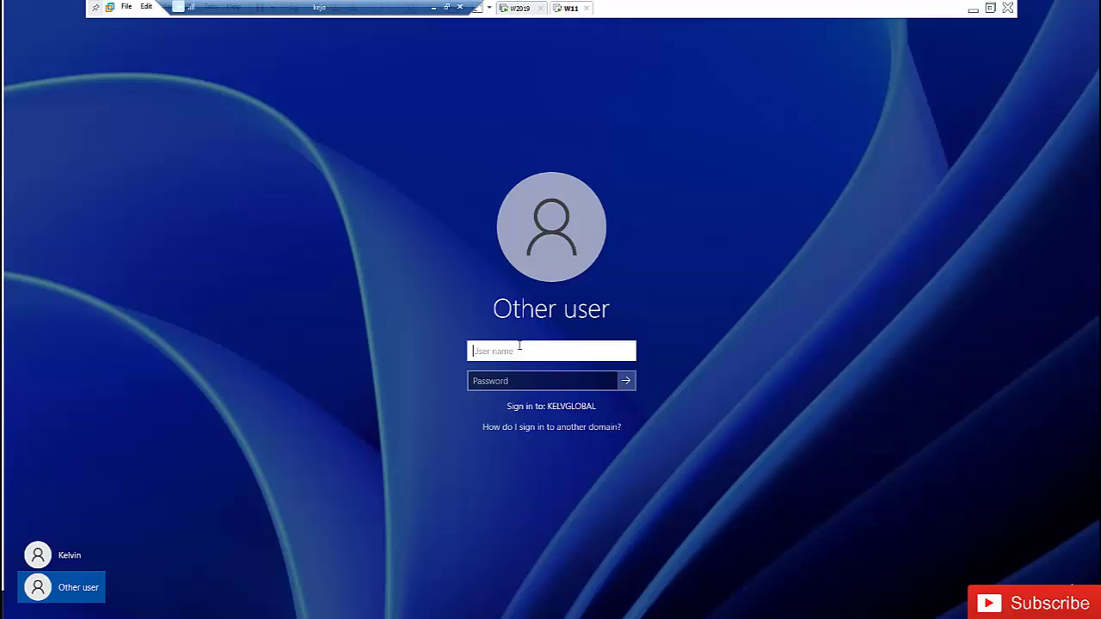
type("kelvin.joh")
type("nson")
key("Tab")
type("*******")
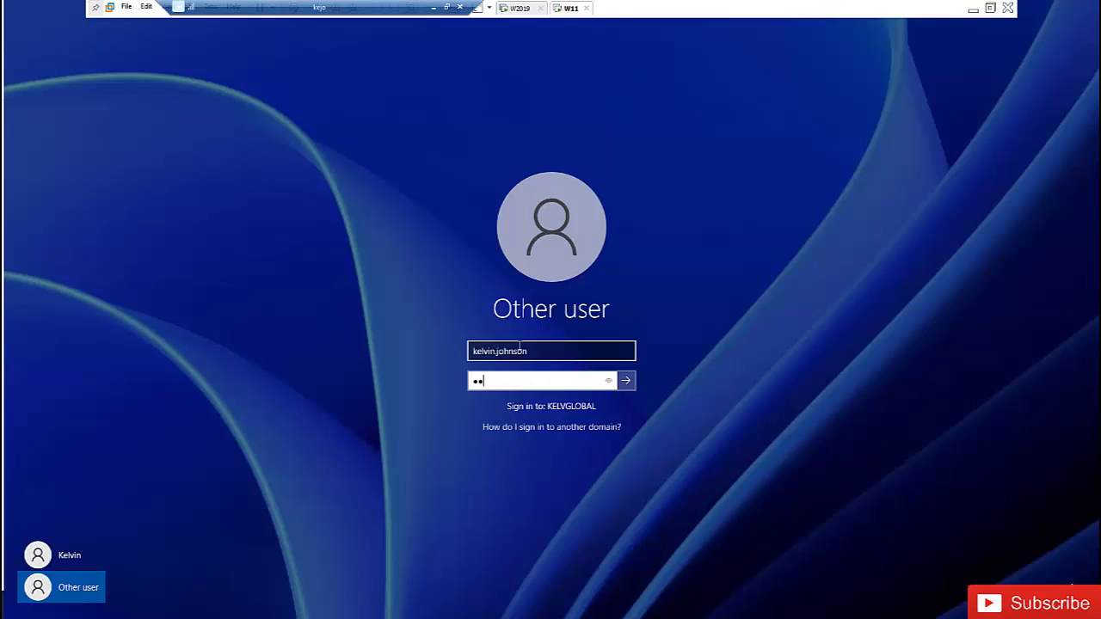
type("**")
key("Return")
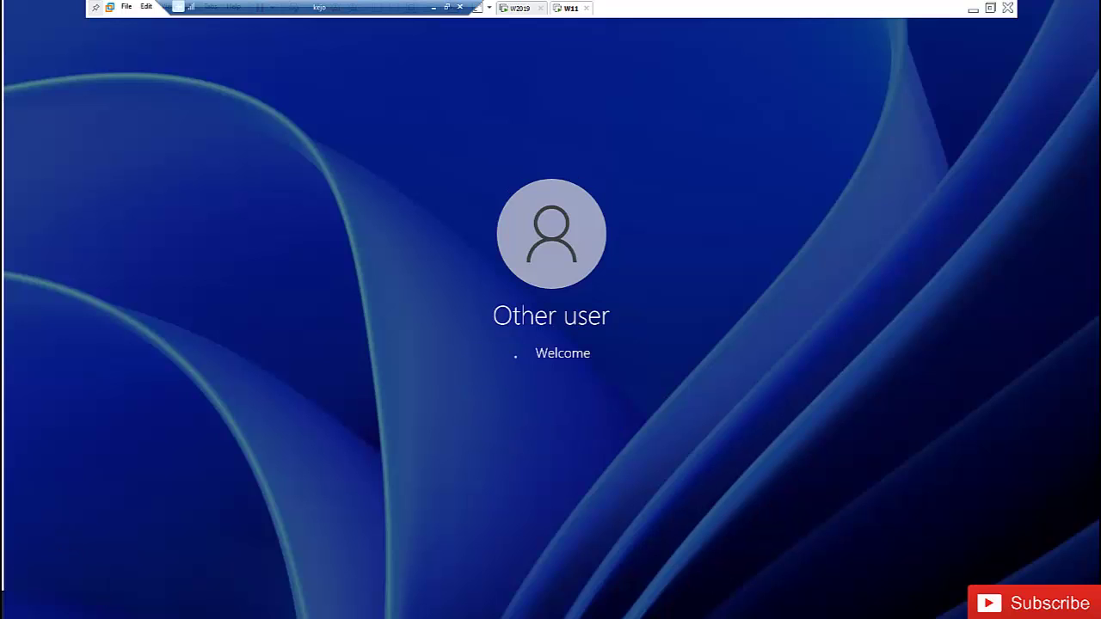